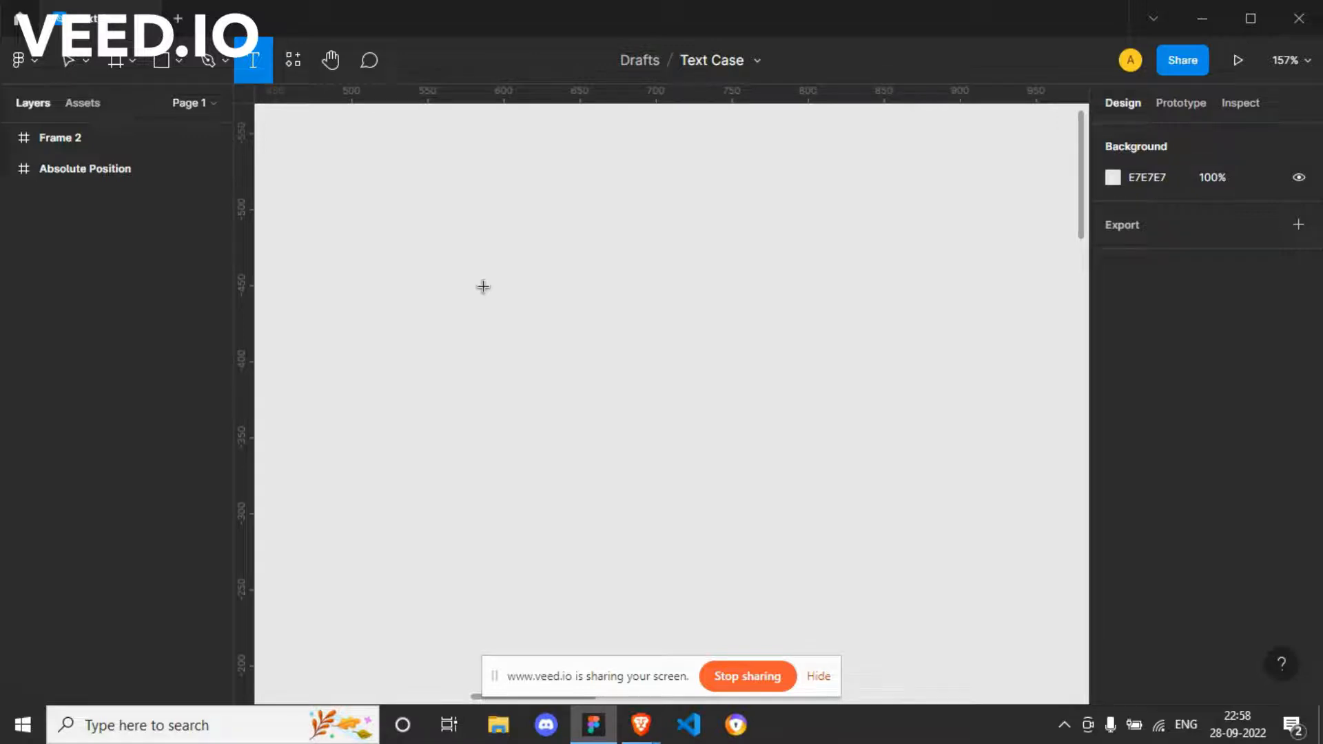
Step: Draw a text box about 242 × 96 on the empty canvas and fill it with 3 sentences generated by the Lorem ipsum plugin
drag(436, 222, 806, 369)
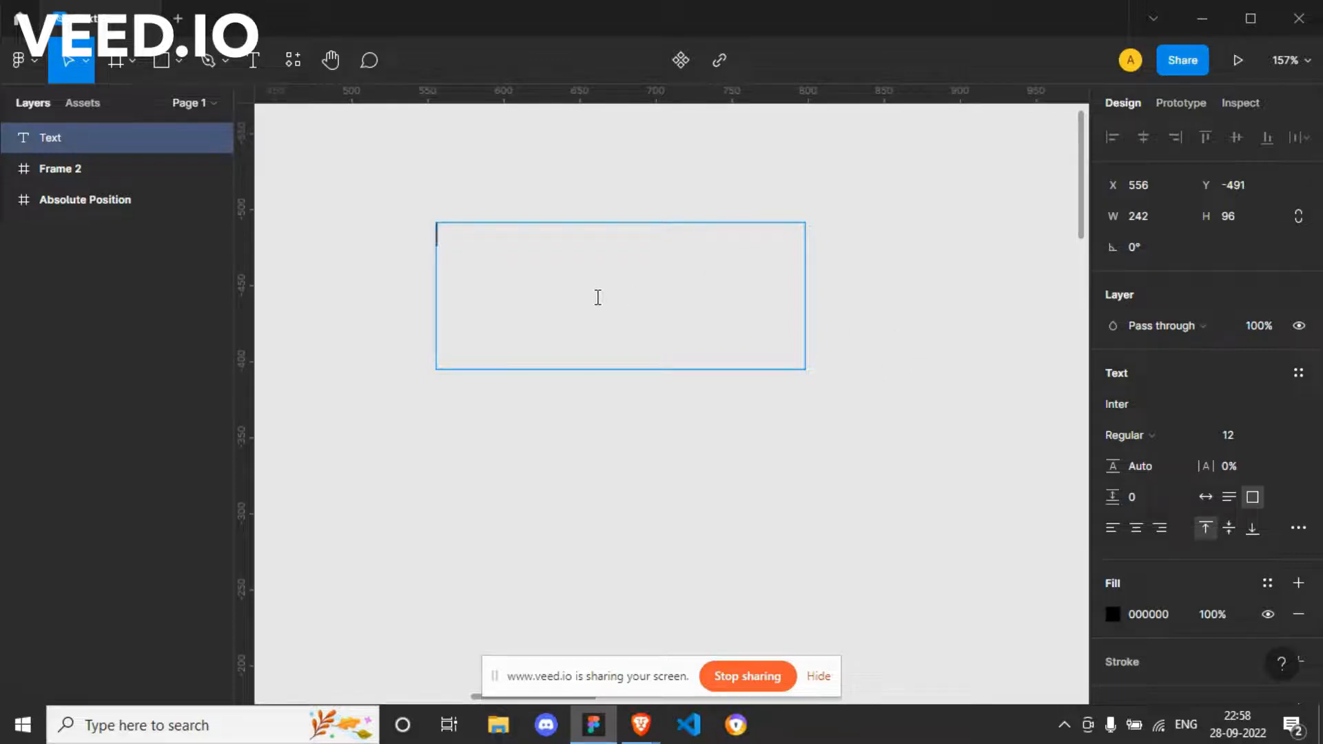
key(ctrl+slash)
key(Return)
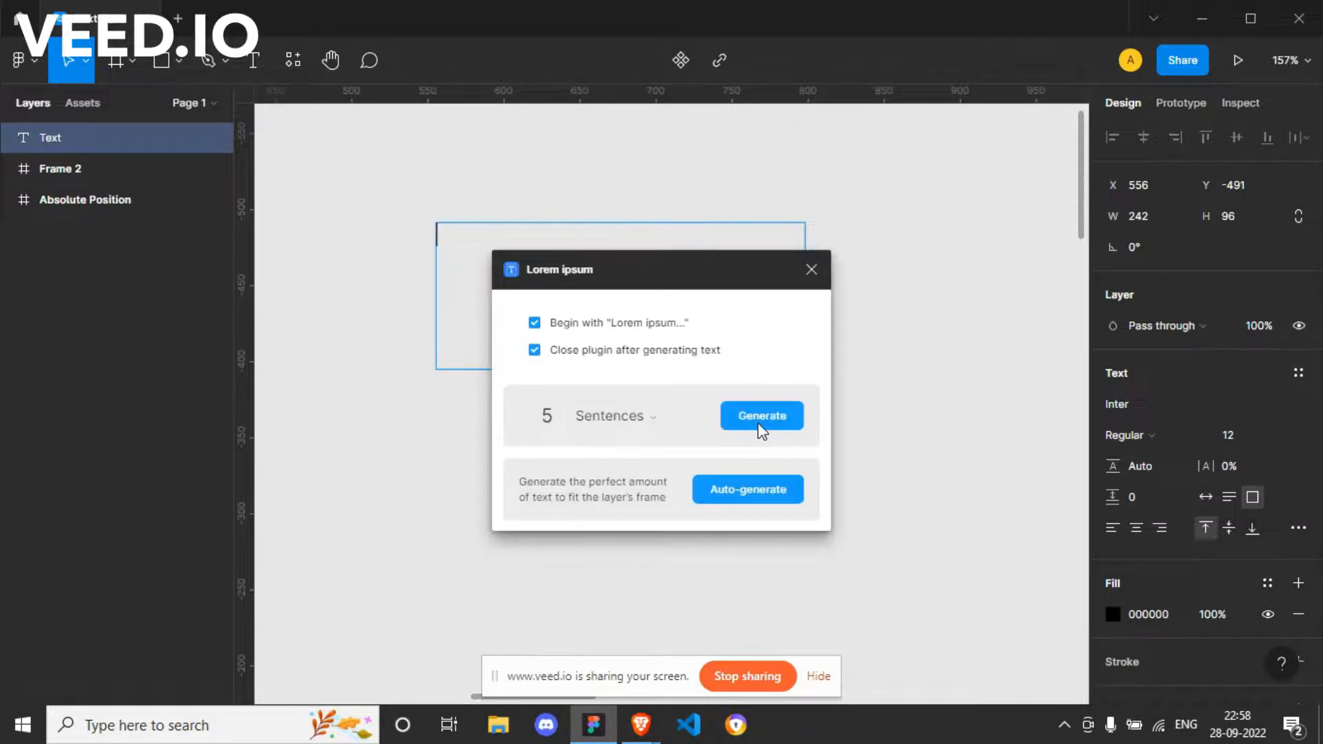
click(552, 418)
key(BackSpace)
text(3)
click(633, 418)
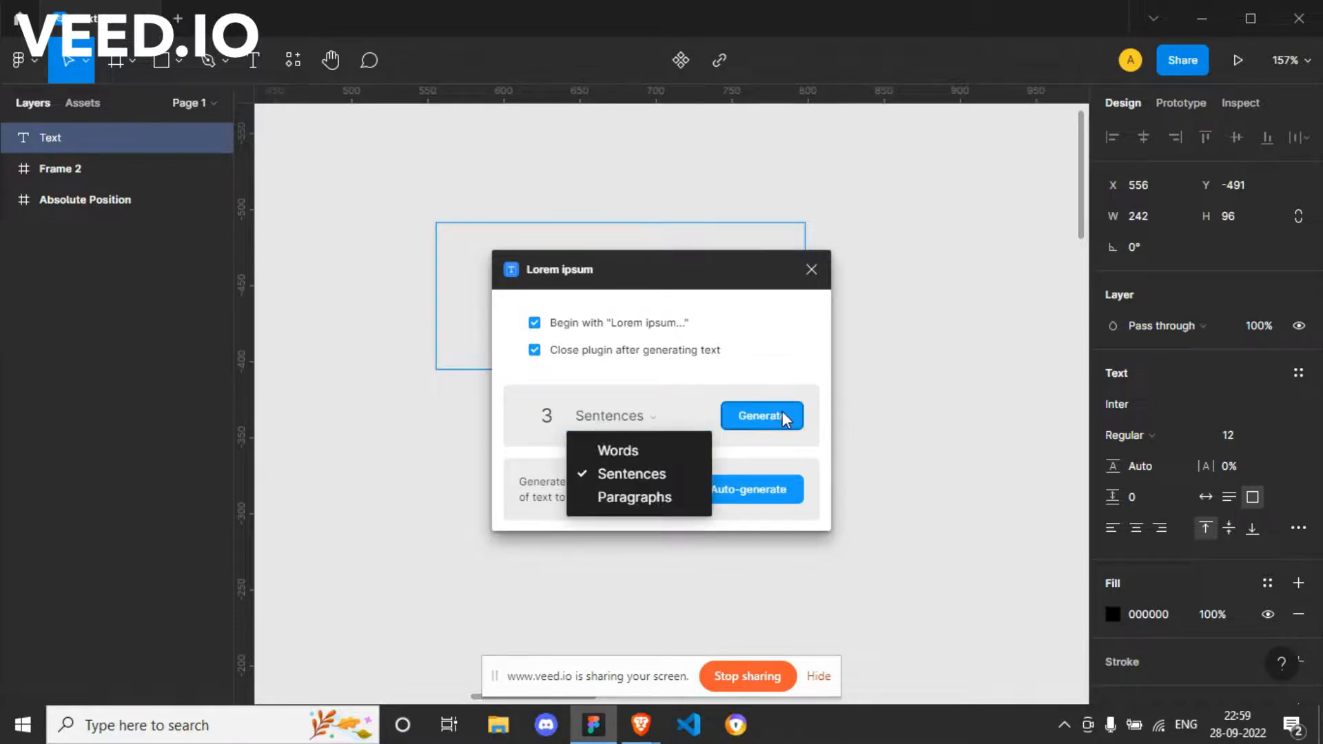
click(783, 416)
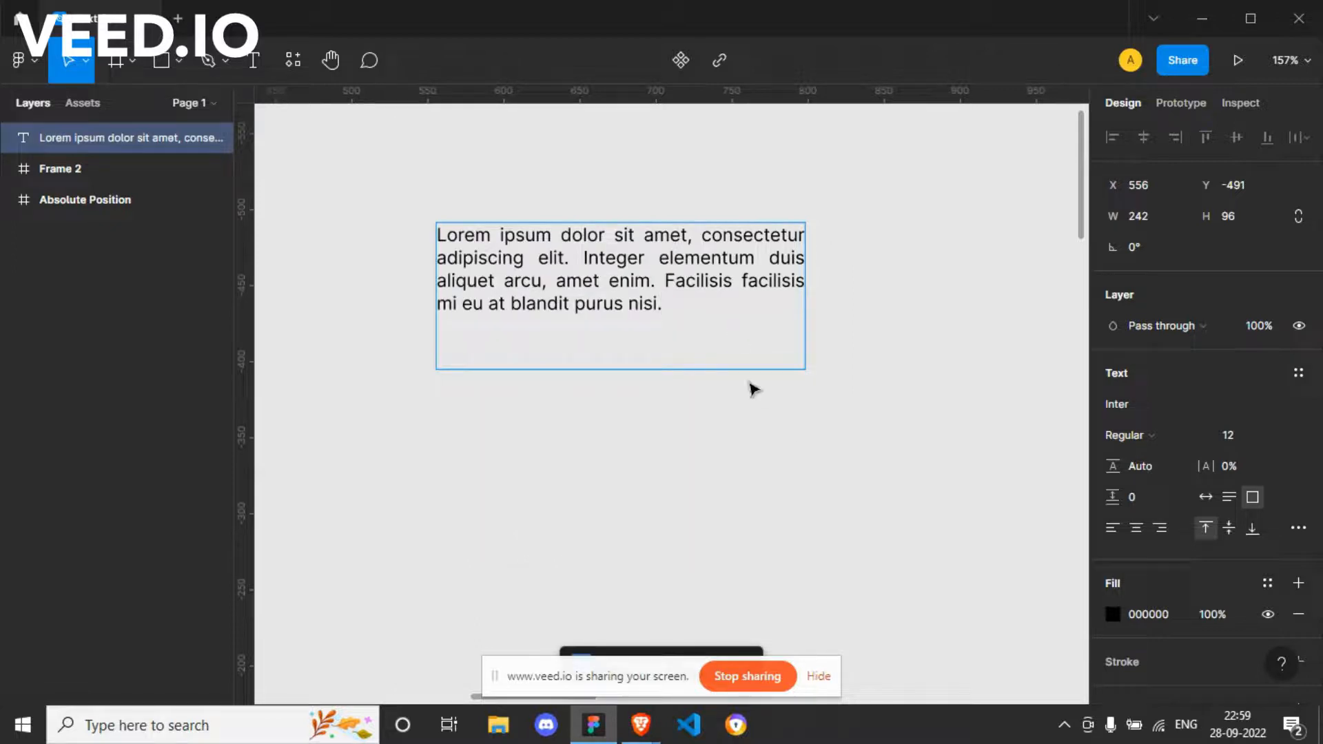
Step: Duplicate the Lorem ipsum text box below the original and move the copy farther down and to the right
drag(694, 289, 686, 484)
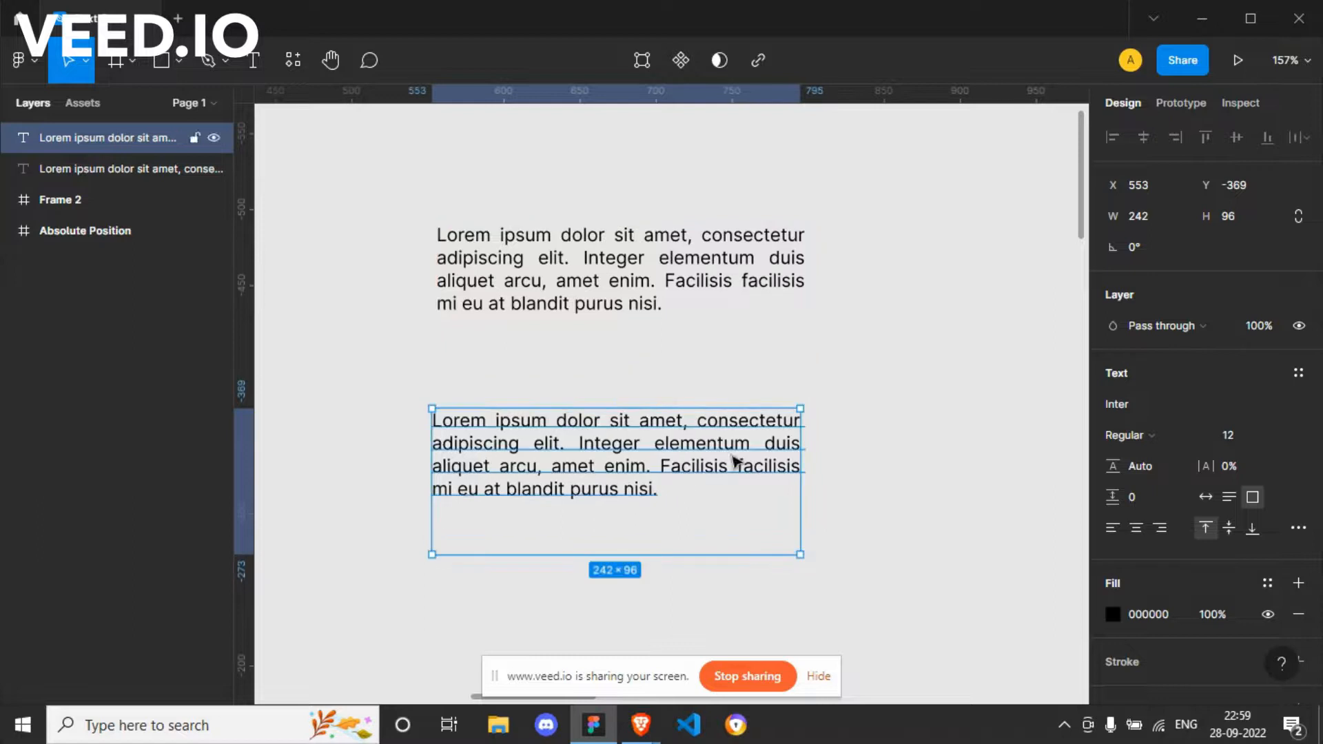
click(858, 431)
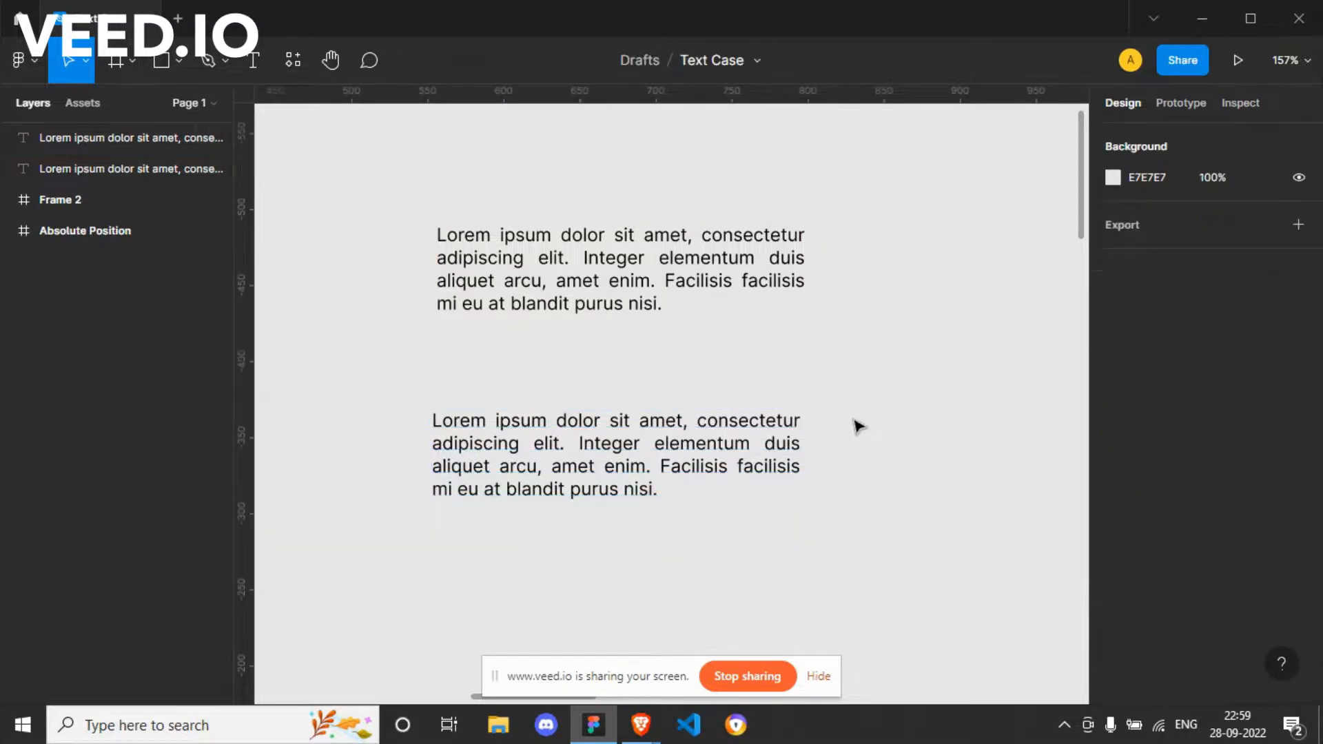
click(653, 304)
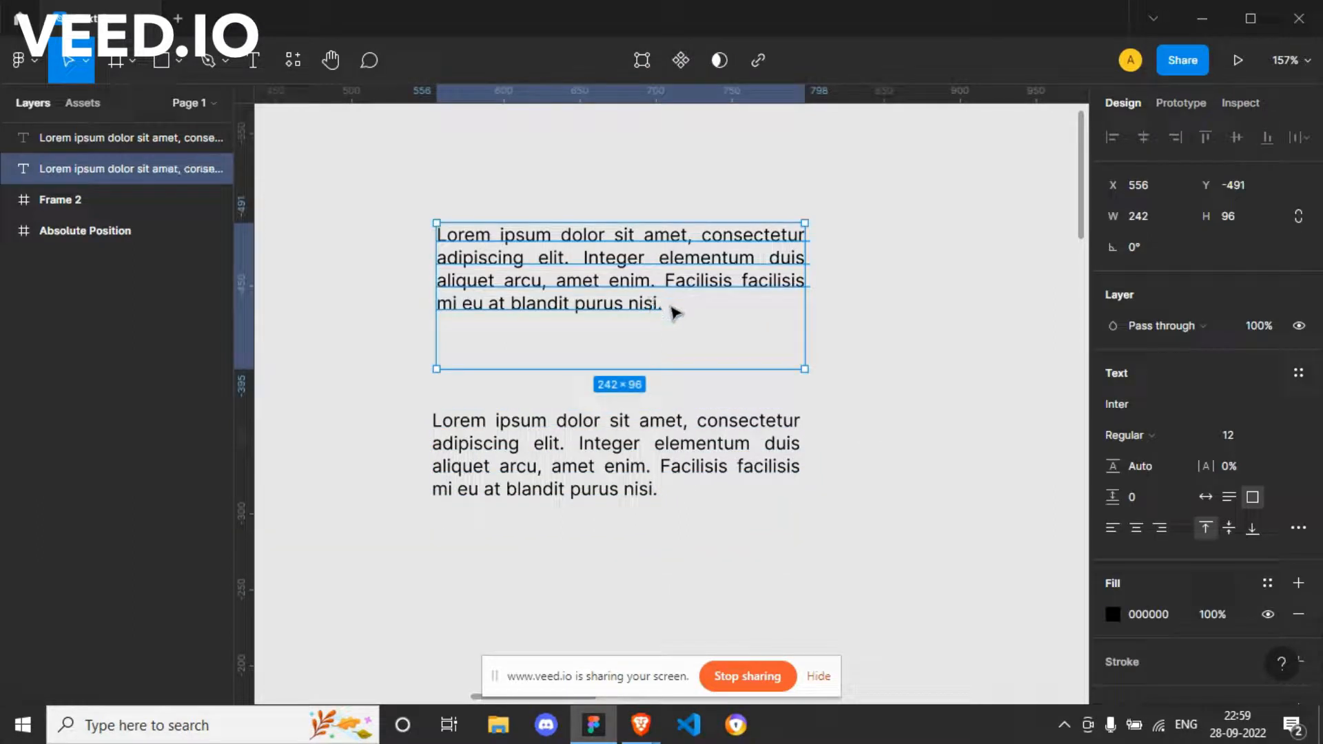
click(681, 456)
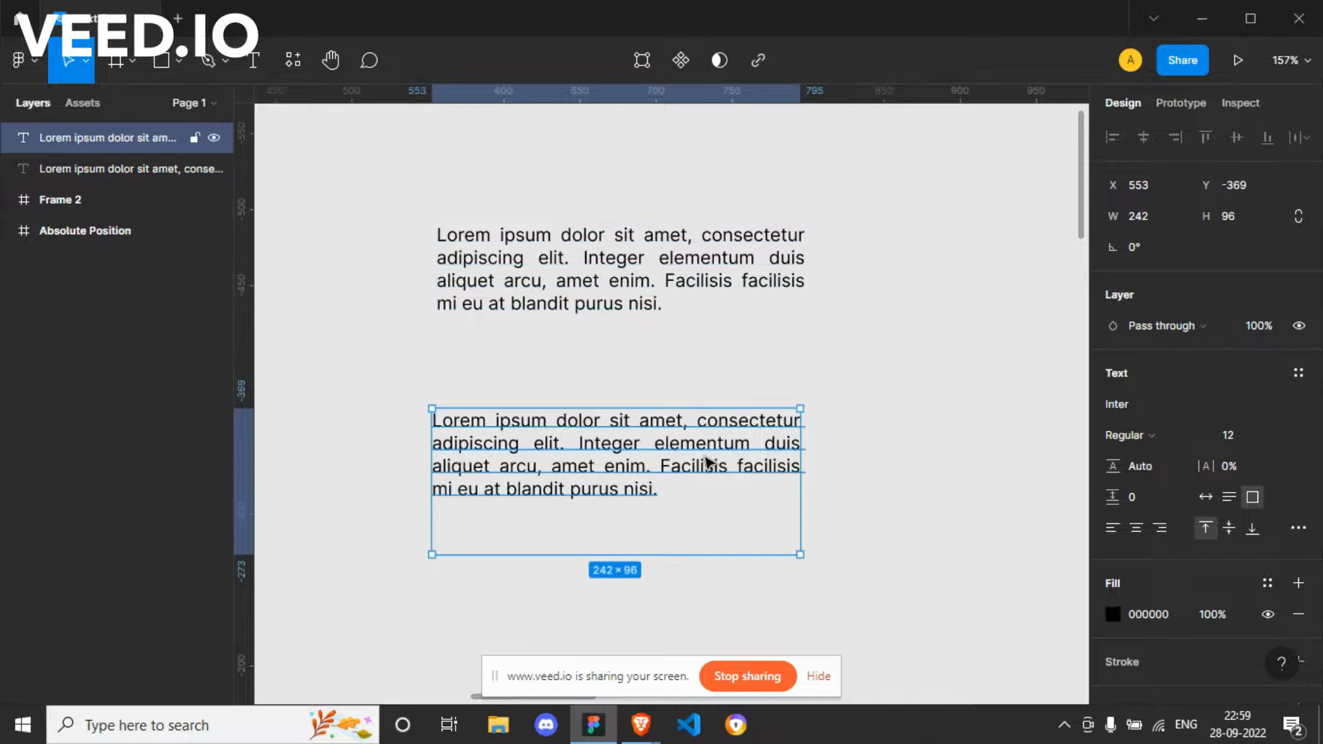
drag(691, 463, 869, 589)
Step: Copy the original text's last sentence, "Facilisis facilisis mi eu at blandit purus nisi.", and paste it as a new paragraph at the end
click(664, 304)
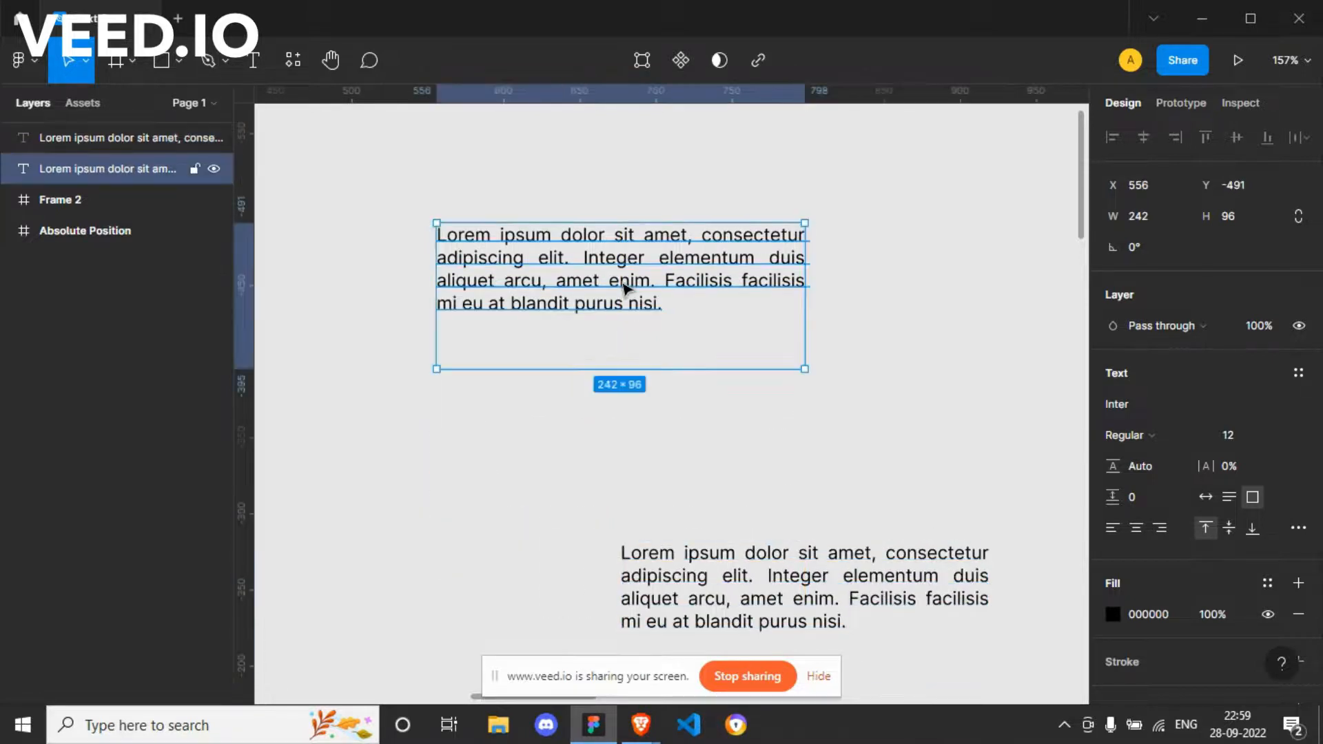
key(Escape)
double_click(629, 271)
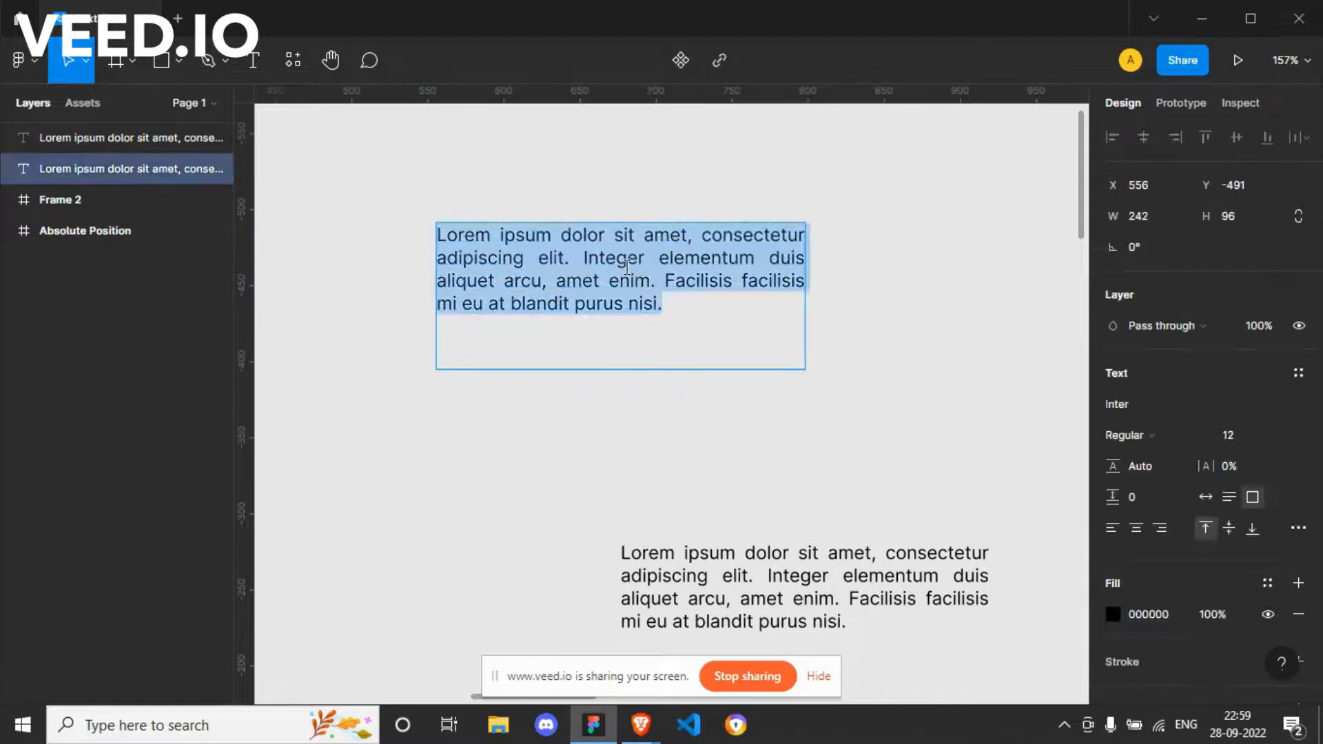
click(674, 308)
key(shift+Up)
key(ctrl+c)
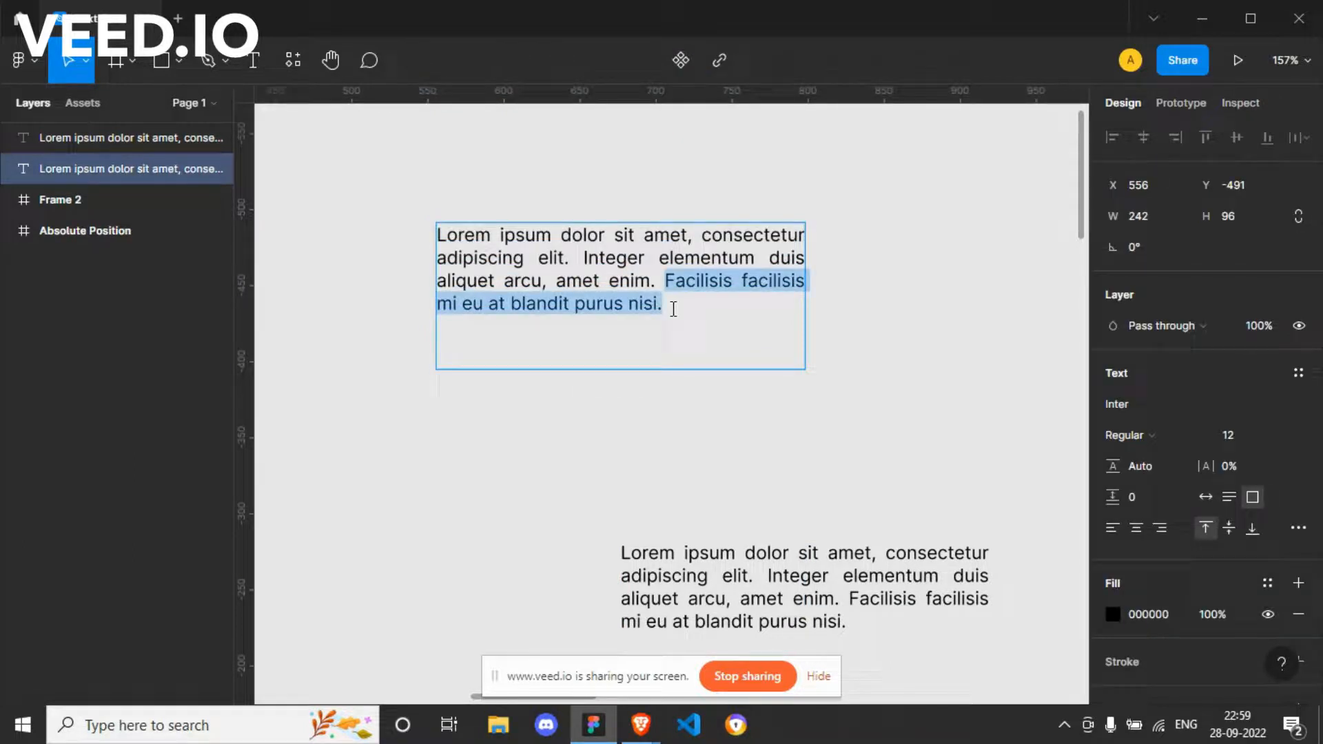
key(Right)
key(Return)
key(Return)
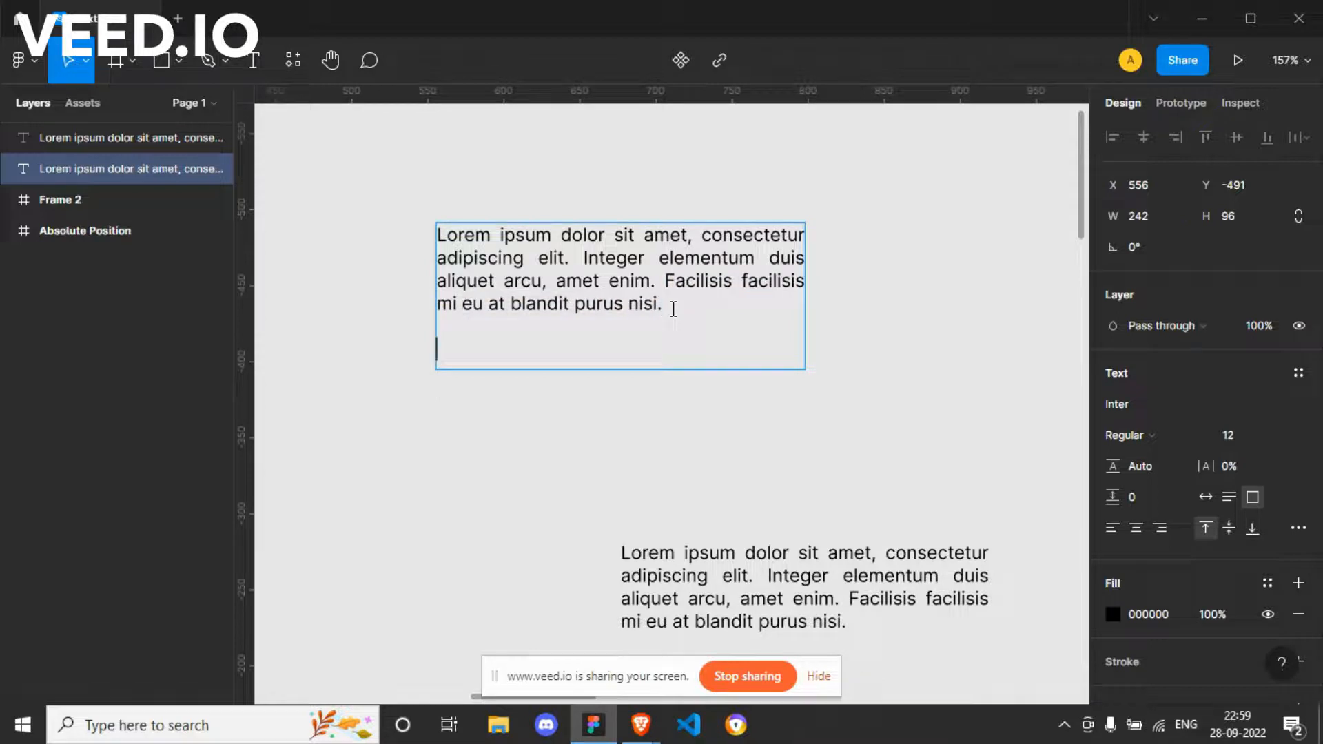
key(BackSpace)
key(ctrl+v)
key(Escape)
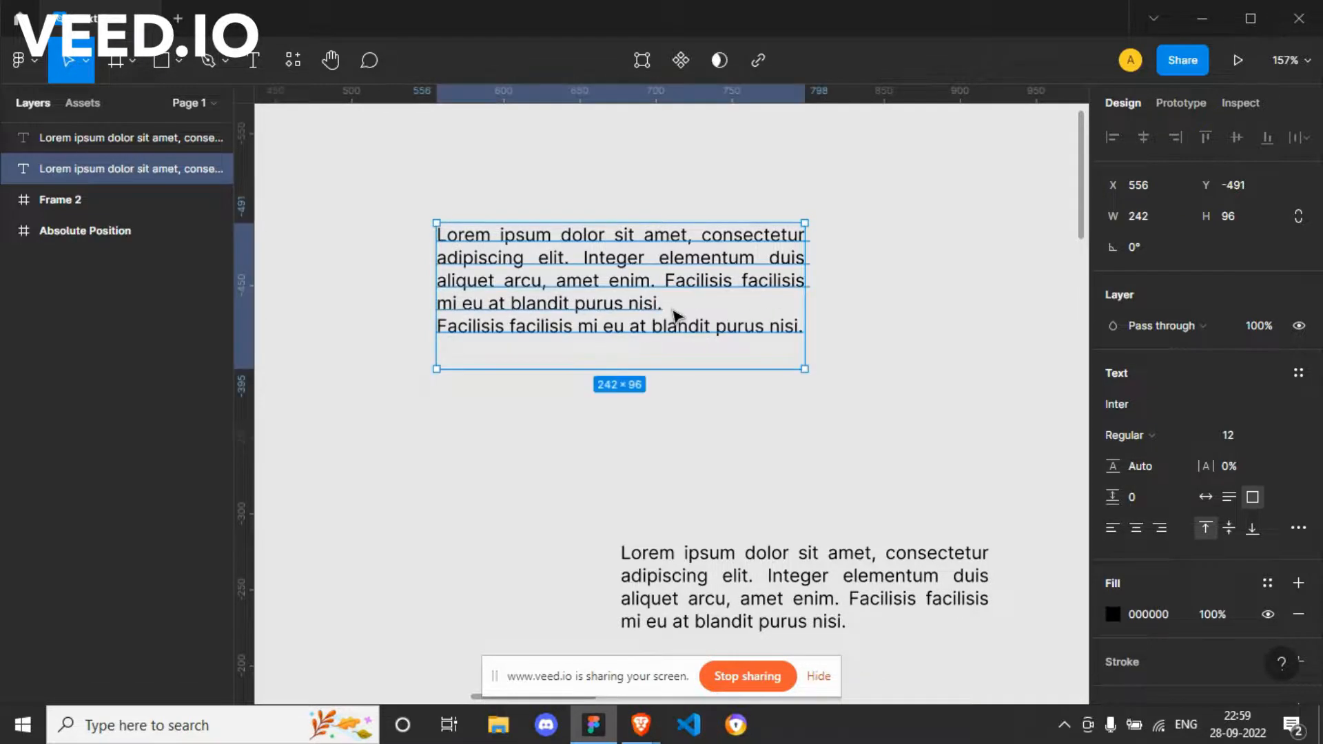
key(Escape)
Step: Set the paragraph spacing of the original text box to 16 in its type settings
click(586, 306)
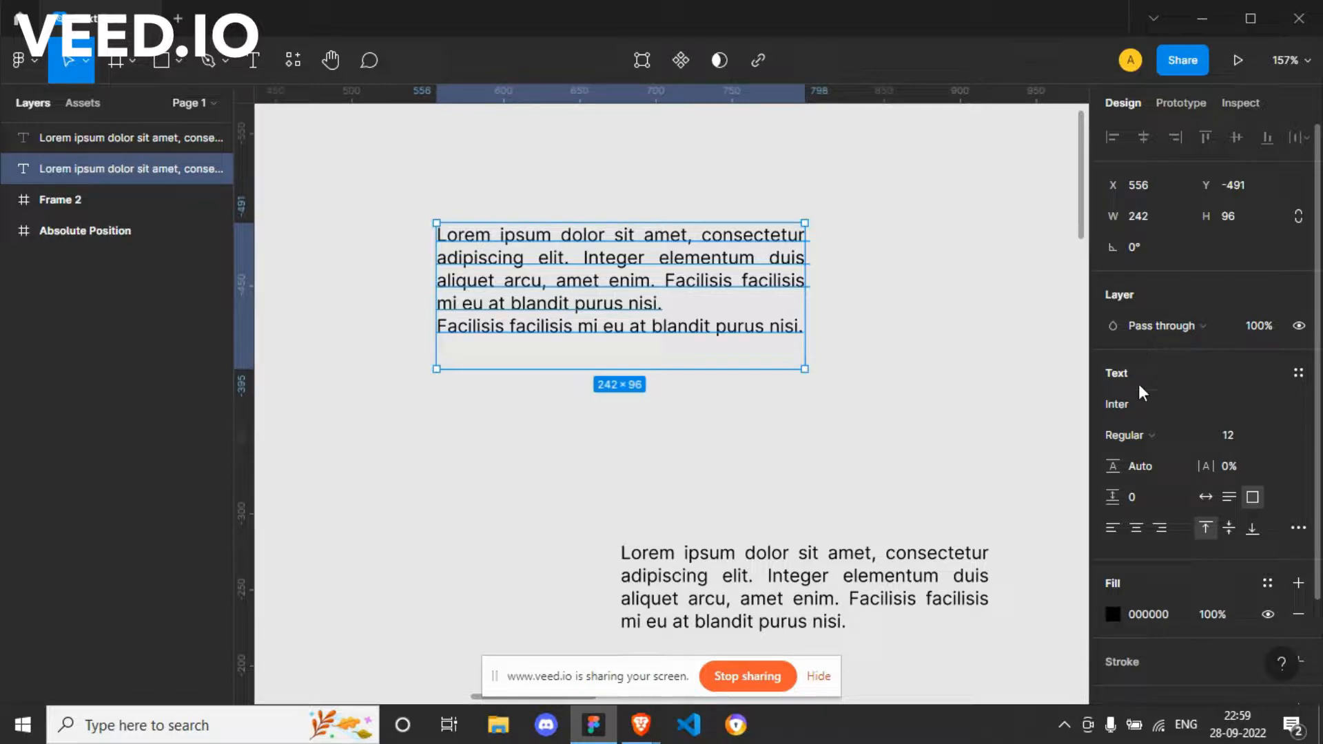
click(1298, 529)
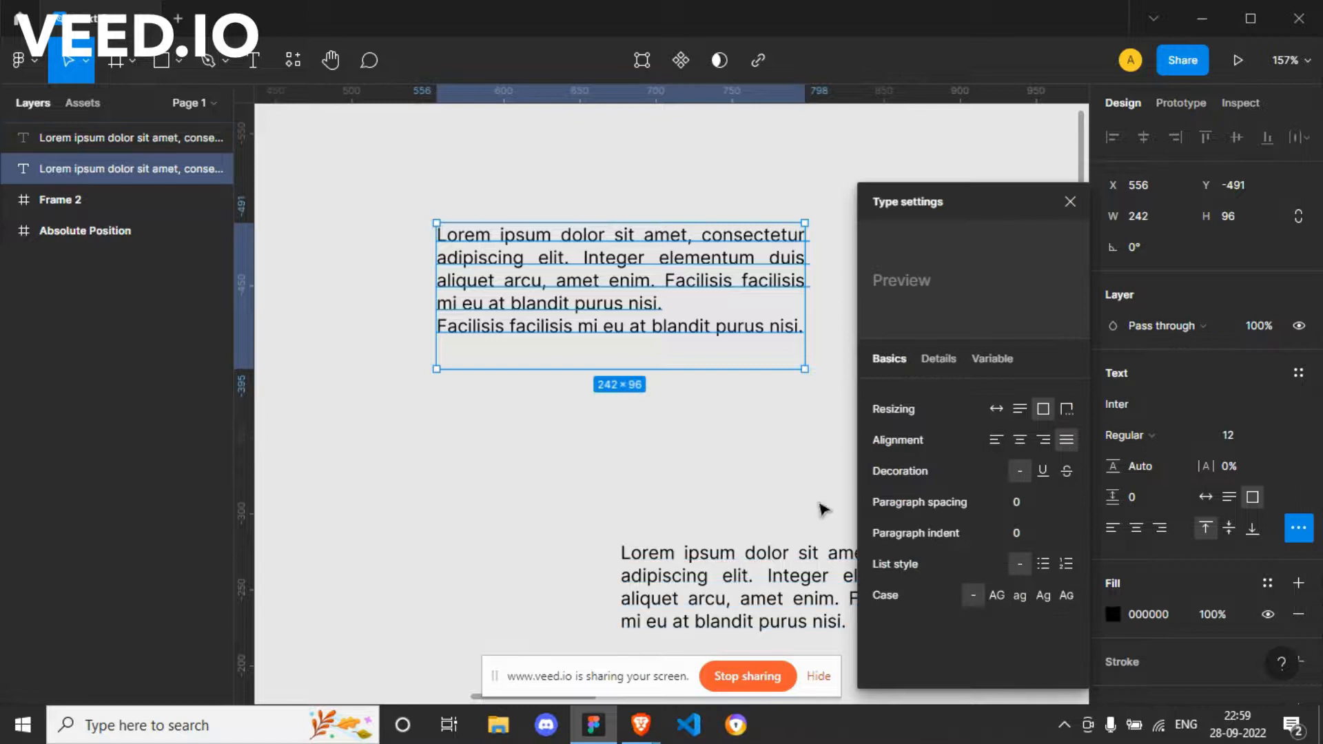
click(1031, 503)
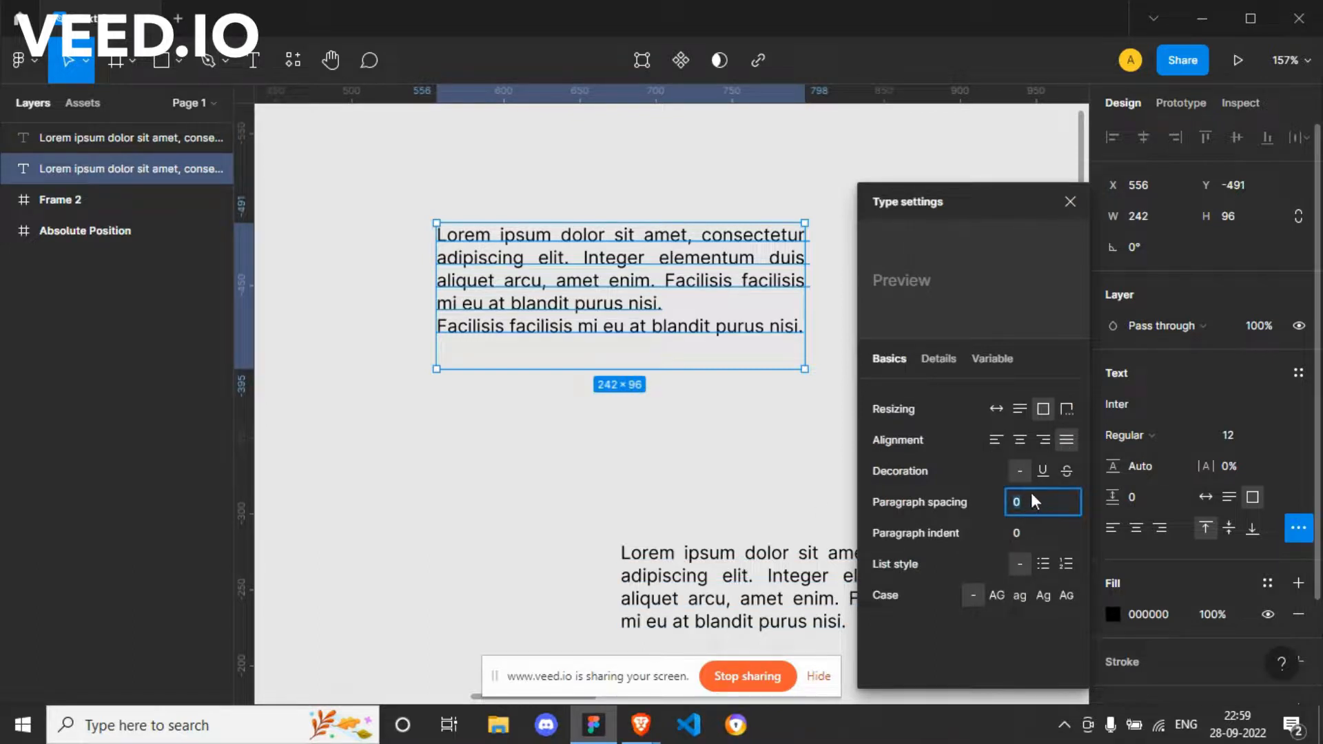
key(Up)
key(Up)
key(Up)
key(Up)
key(Up)
key(Up)
key(Up)
key(Up)
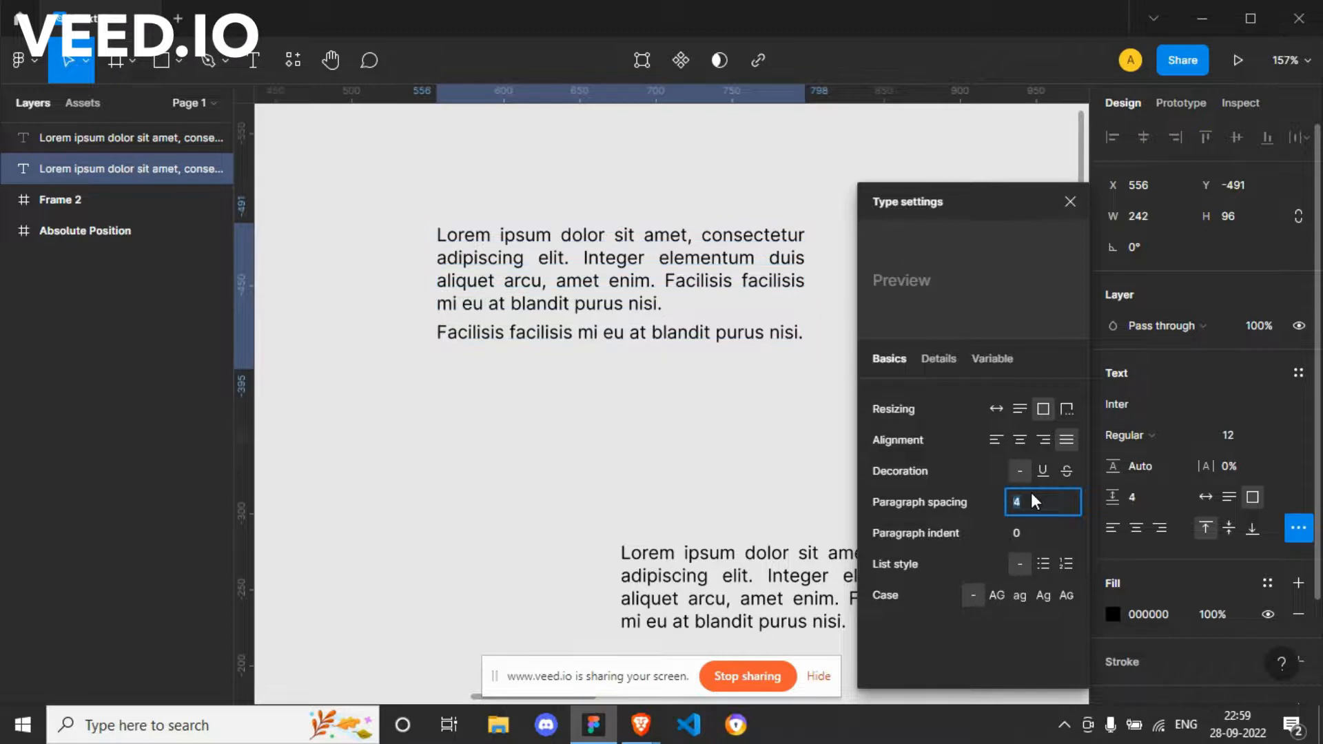
key(Up)
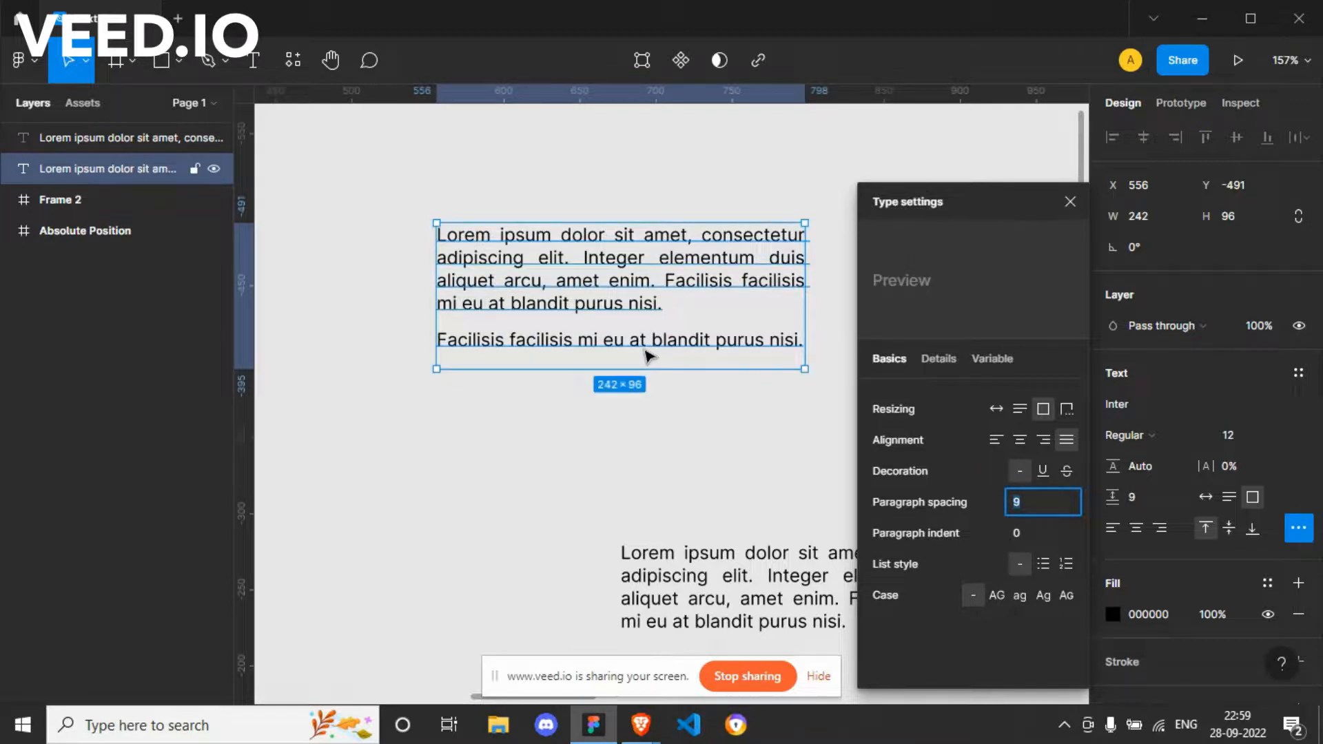
key(Up)
key(Up)
key(Up)
key(Up)
key(Up)
key(Up)
key(Up)
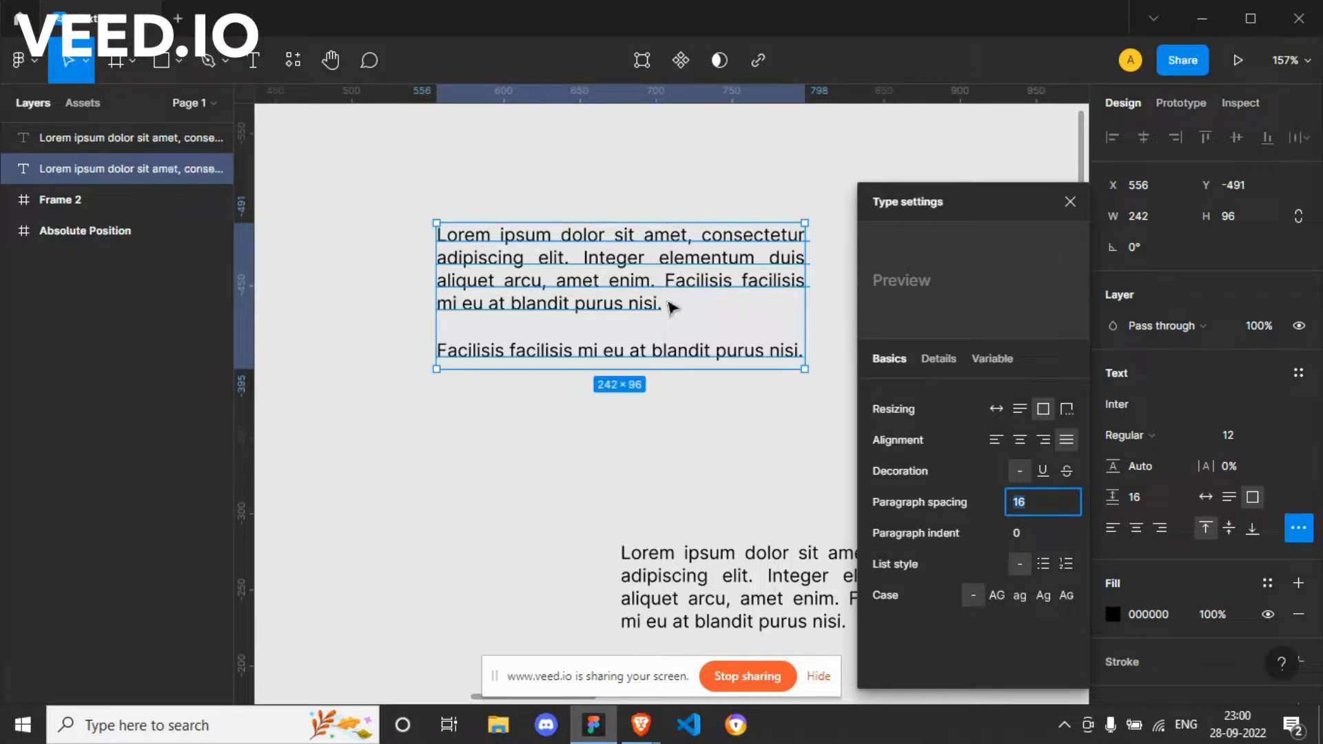
click(1068, 202)
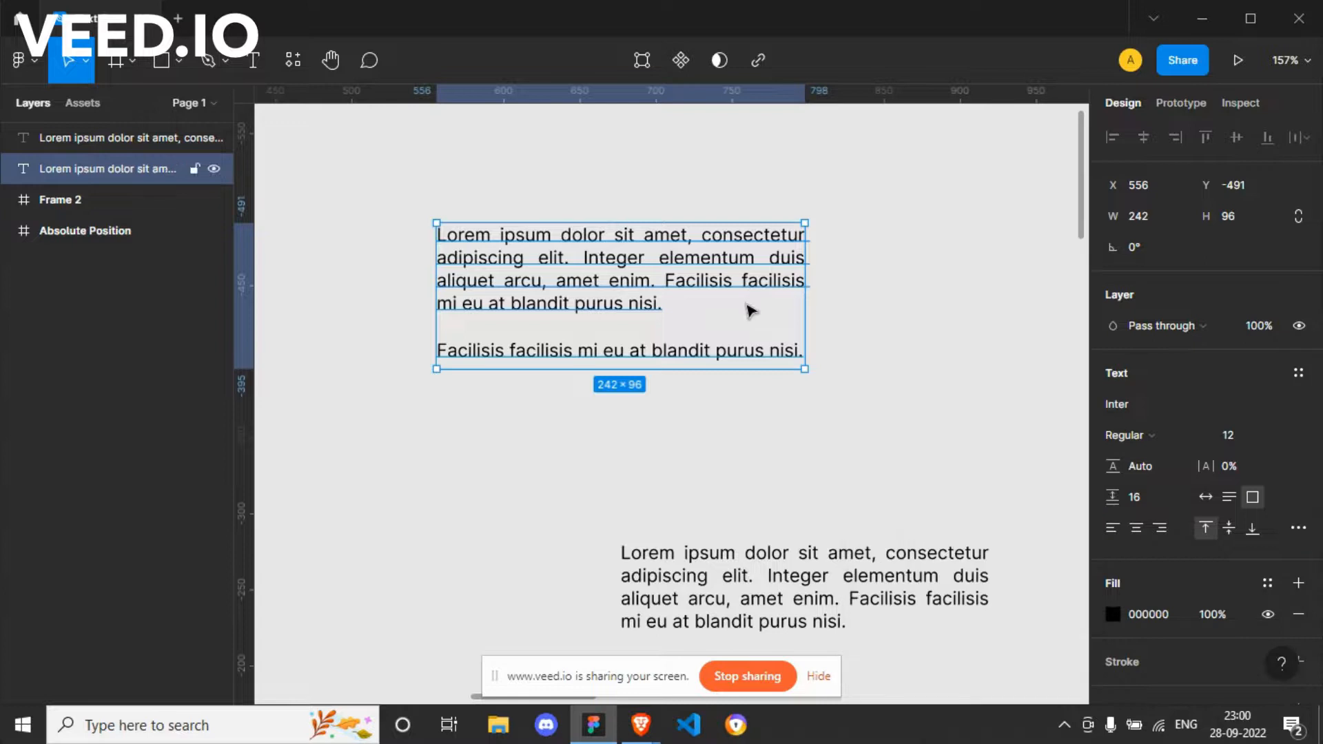
key(Escape)
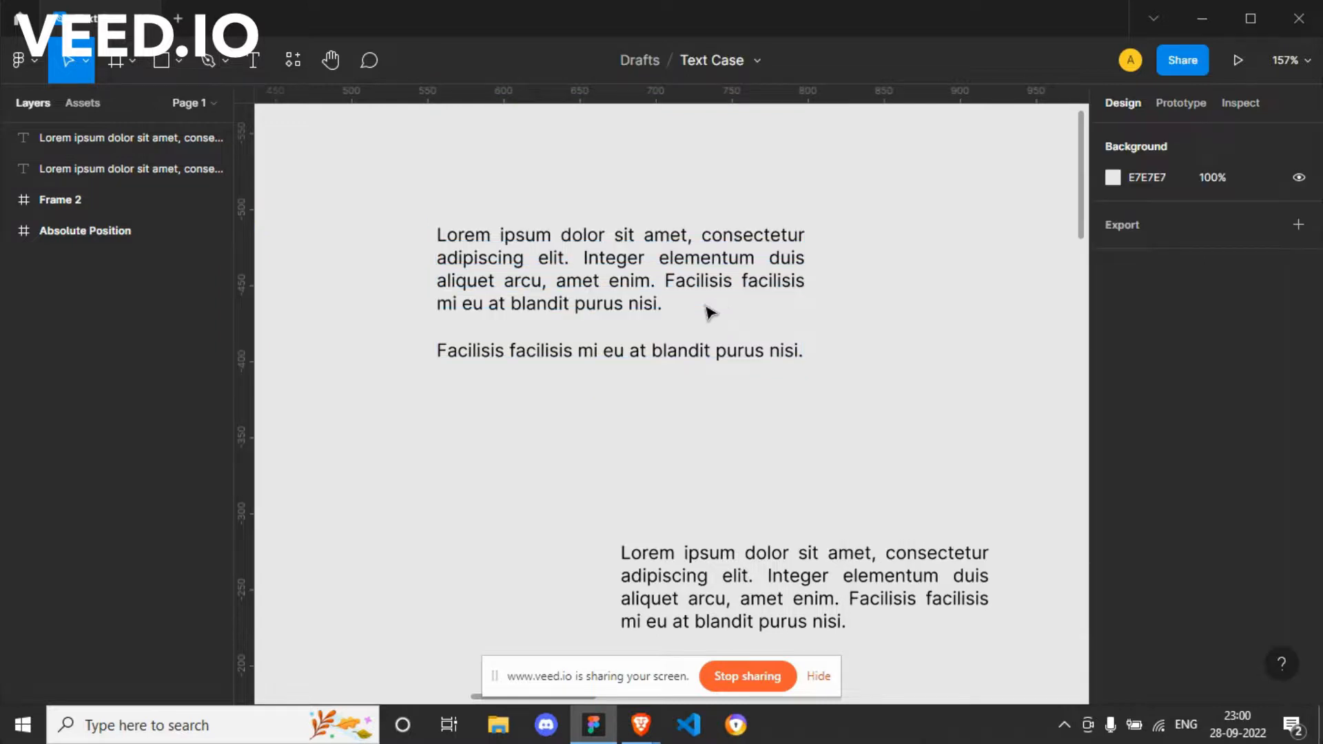
Step: Break the first paragraph before "Facilisis facilisis" so that this sentence starts its own paragraph
double_click(664, 309)
click(666, 279)
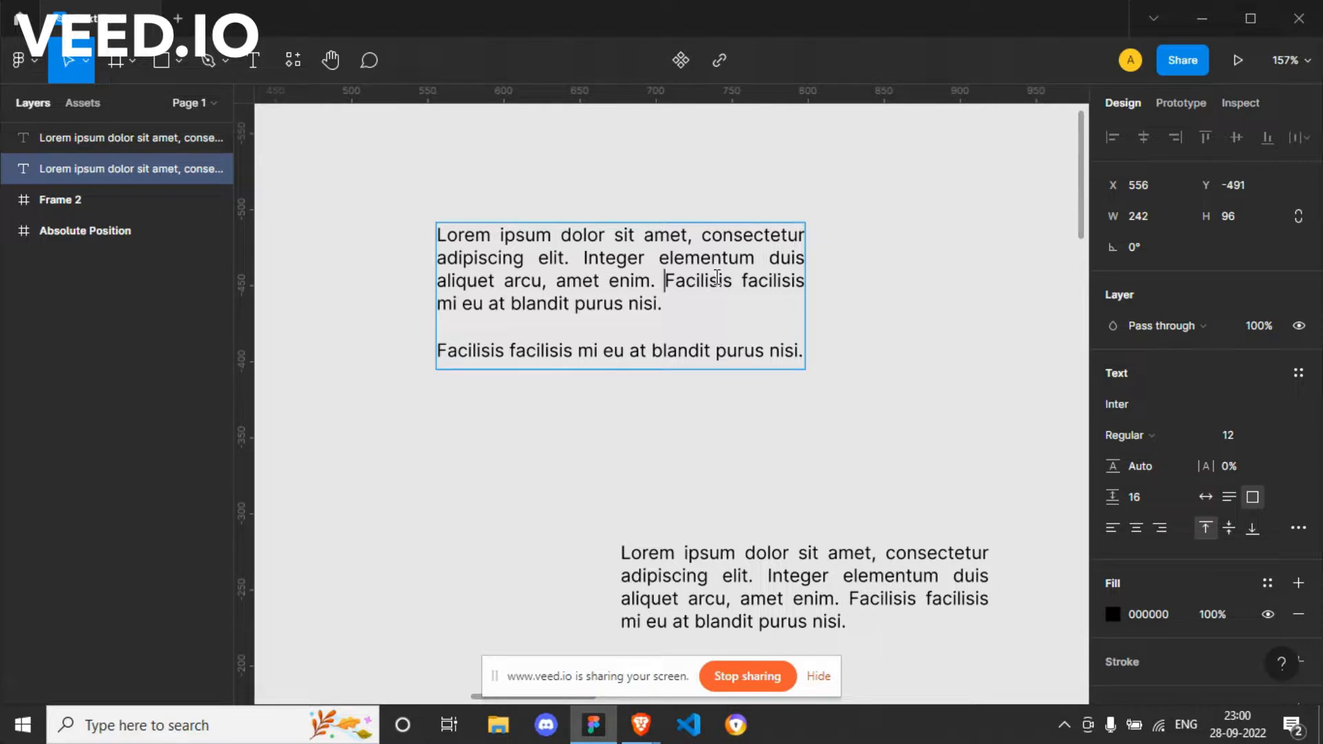
key(Return)
key(Return)
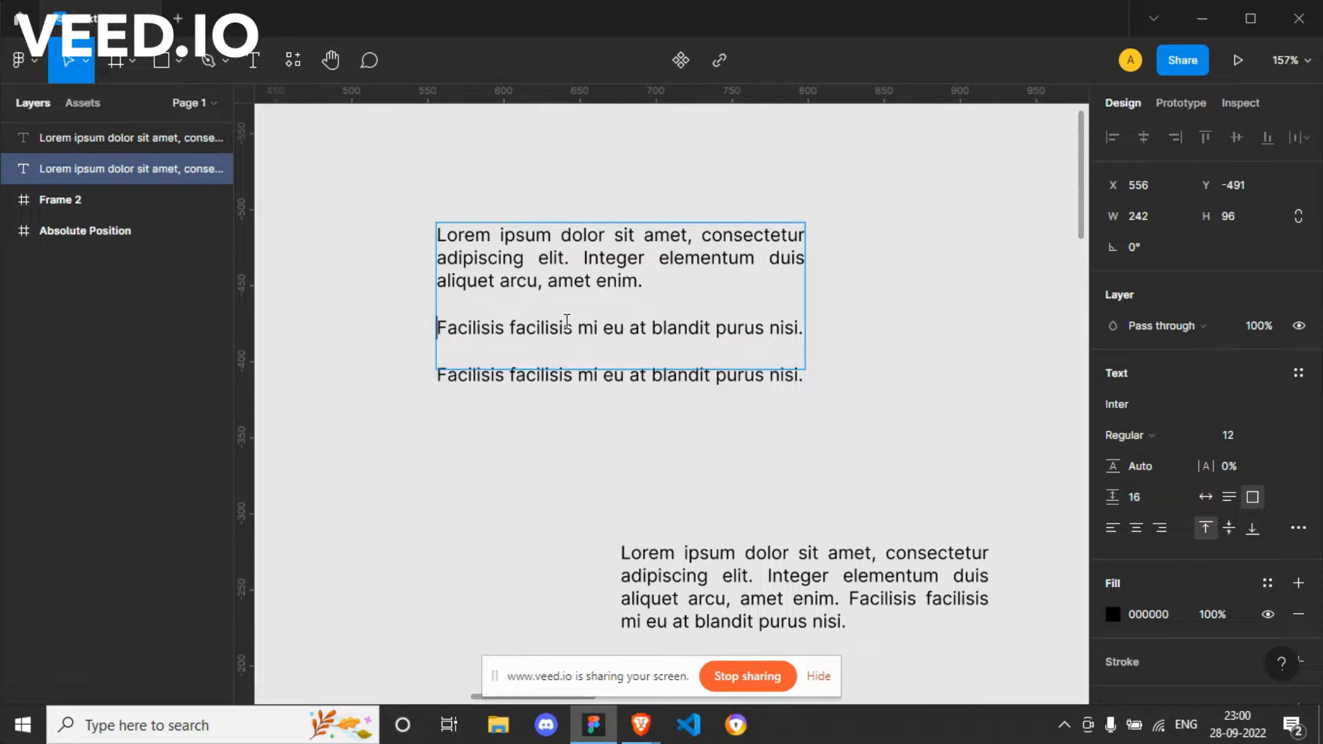
drag(469, 328, 701, 327)
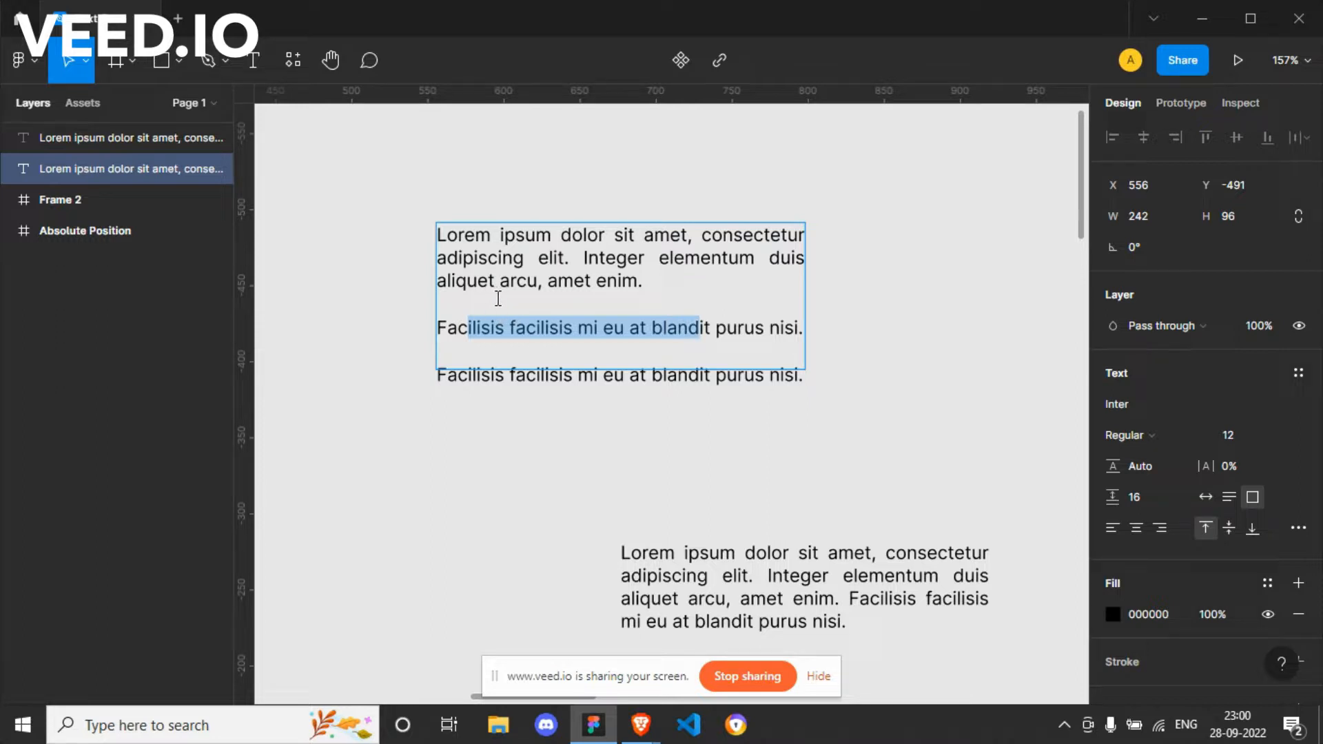
key(Escape)
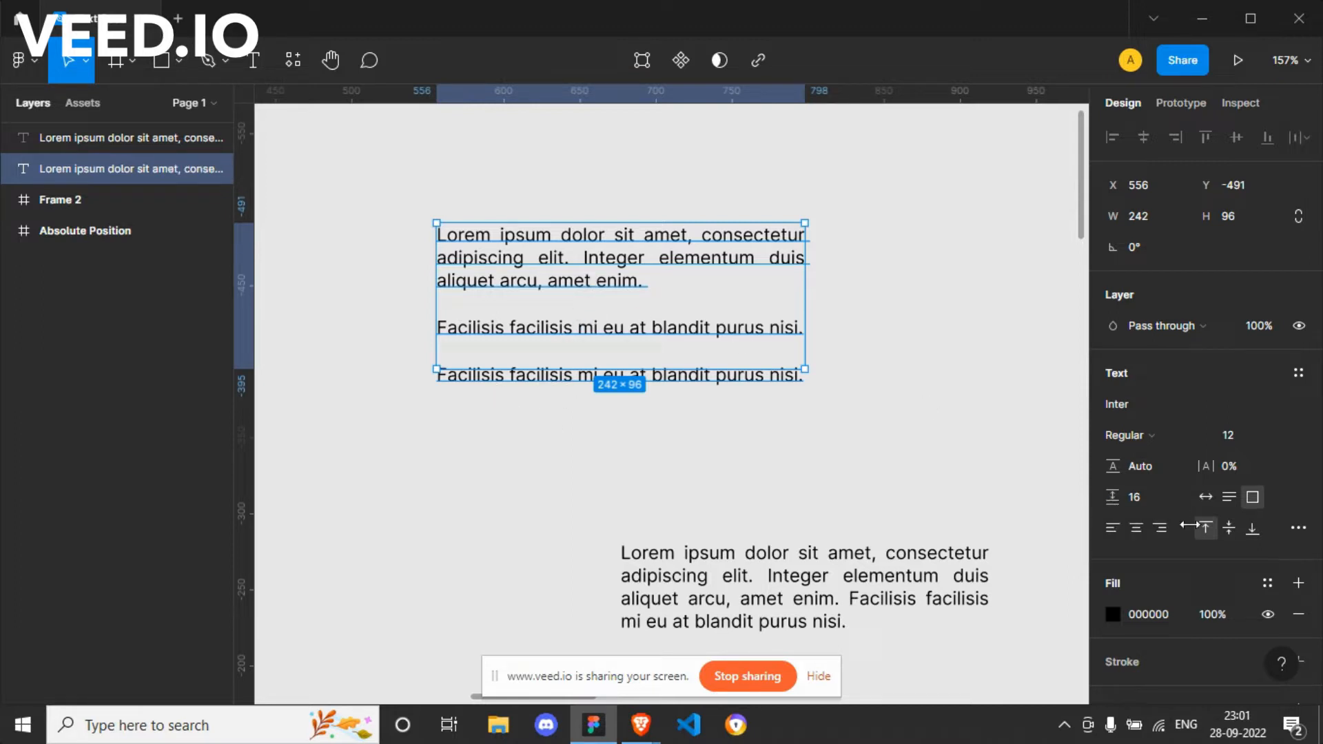
Step: Fit the original text box to its content with auto height, and set its resizing back to fixed size
click(1229, 498)
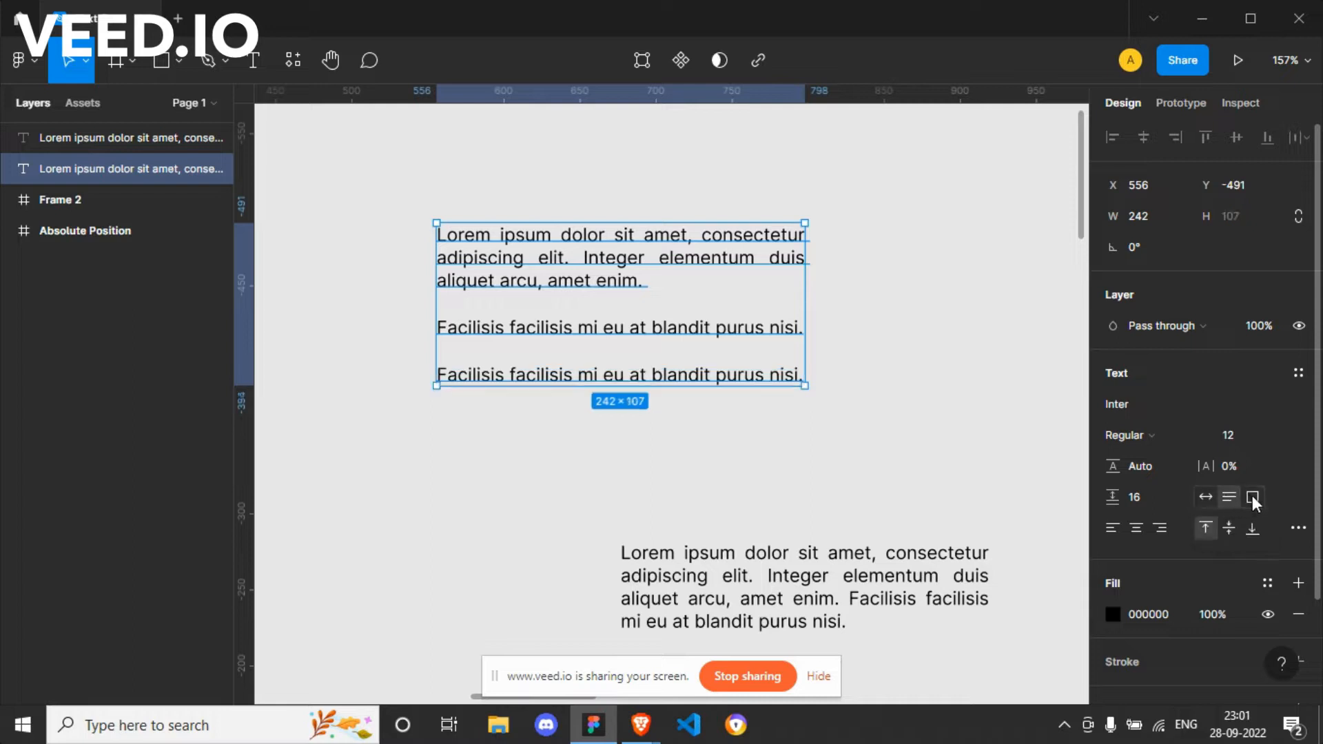
click(1253, 498)
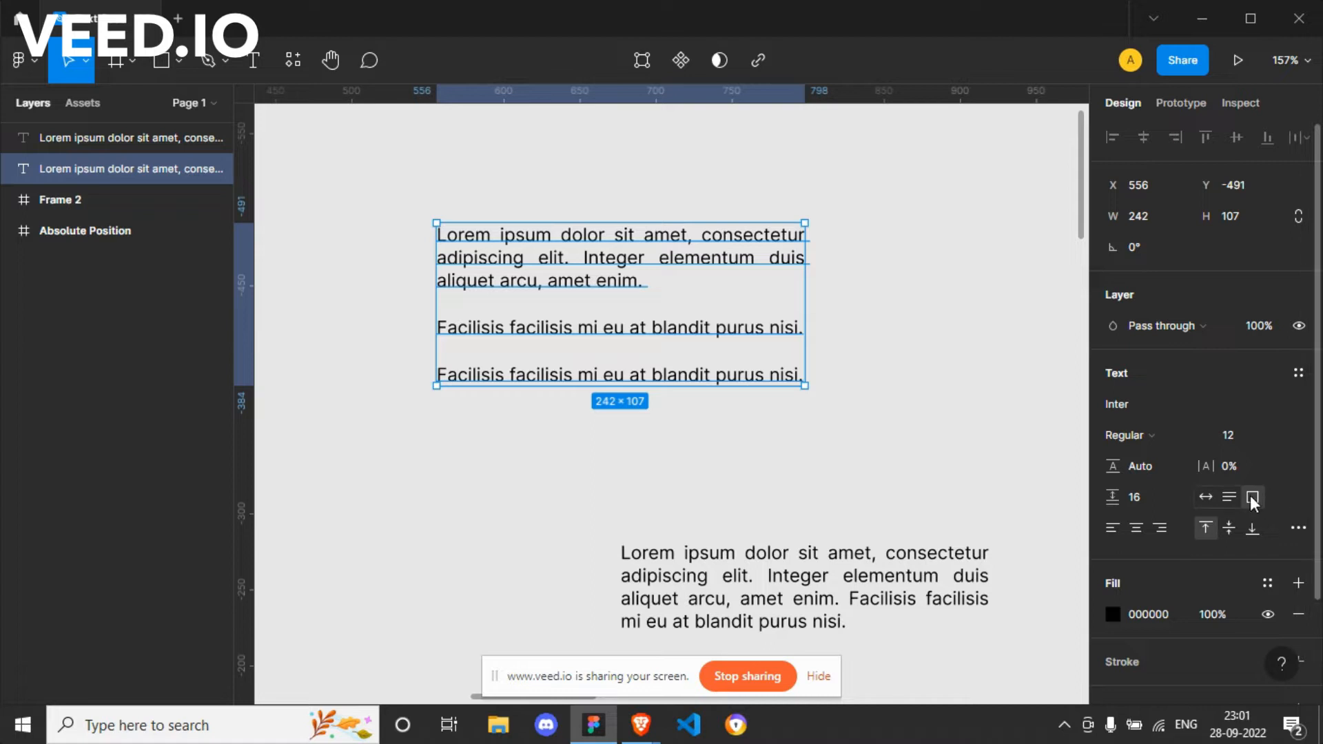
click(728, 449)
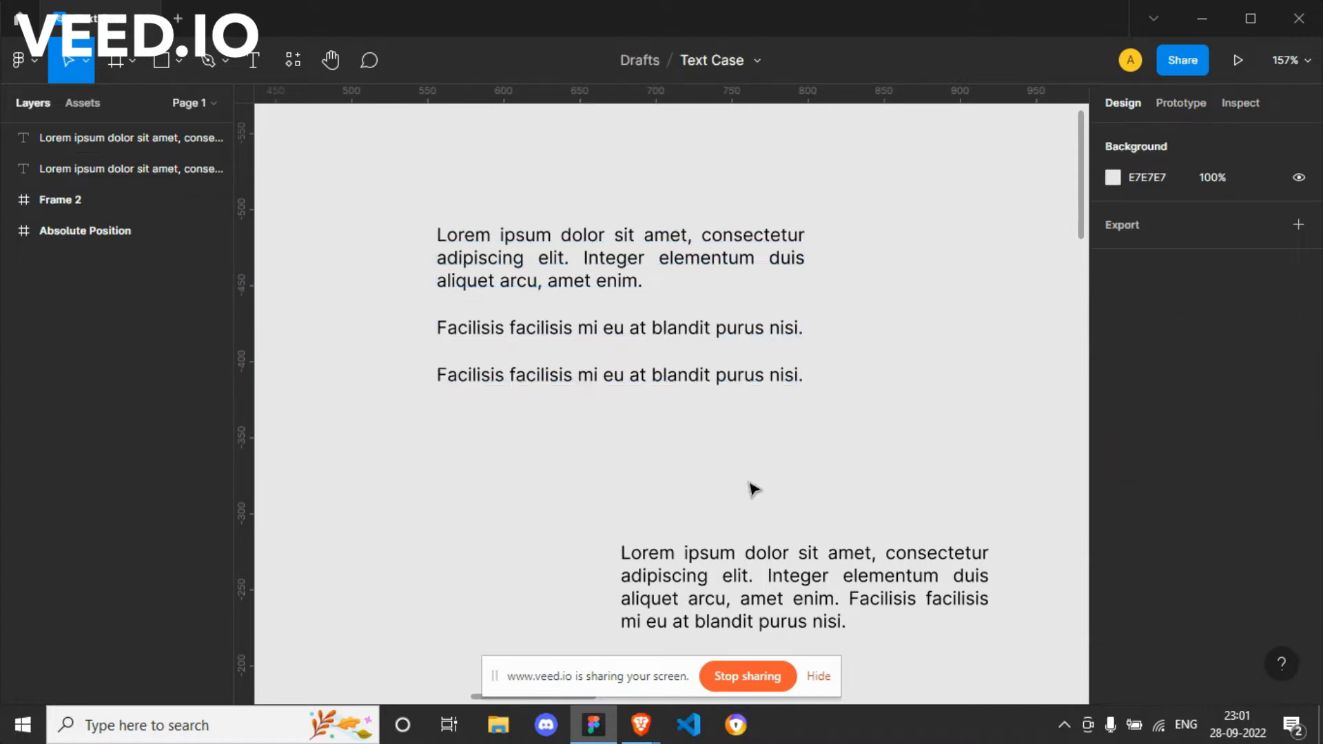
Step: Align the duplicate text box under the original one and delete it
click(765, 577)
drag(794, 593, 612, 485)
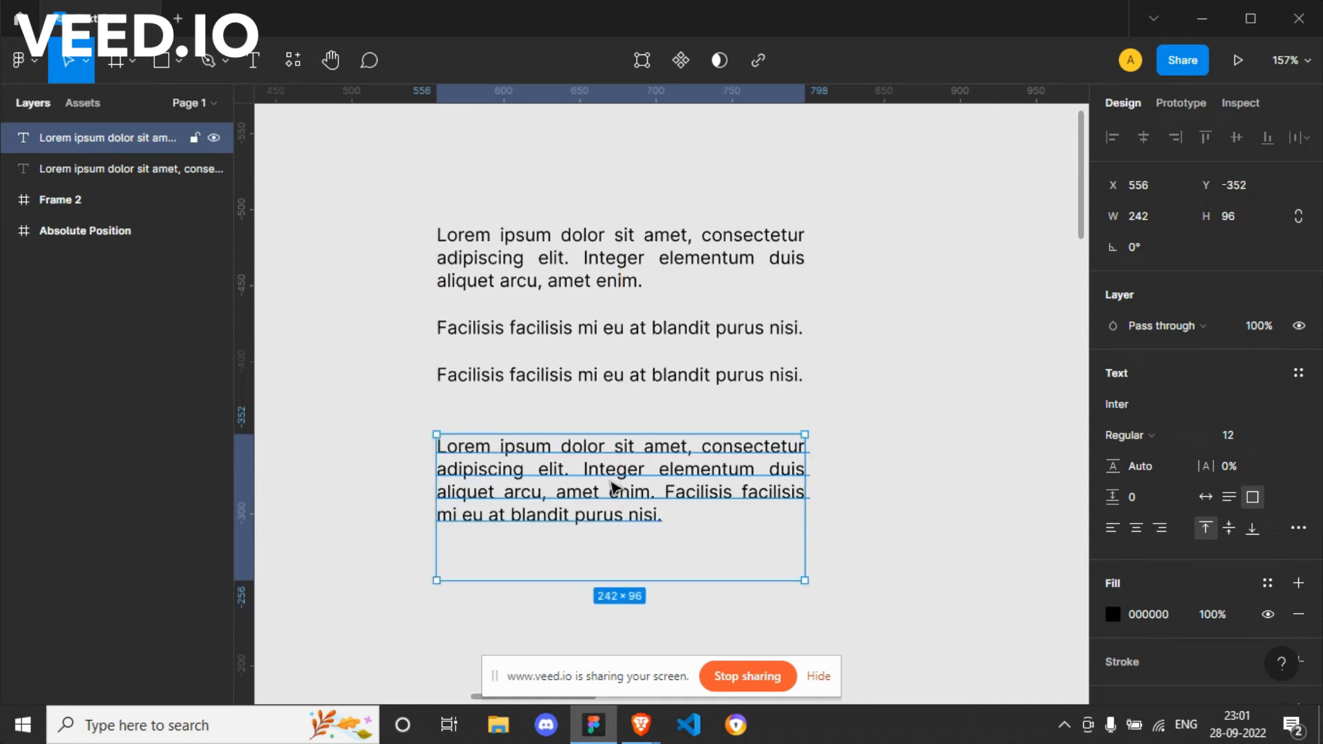
key(Delete)
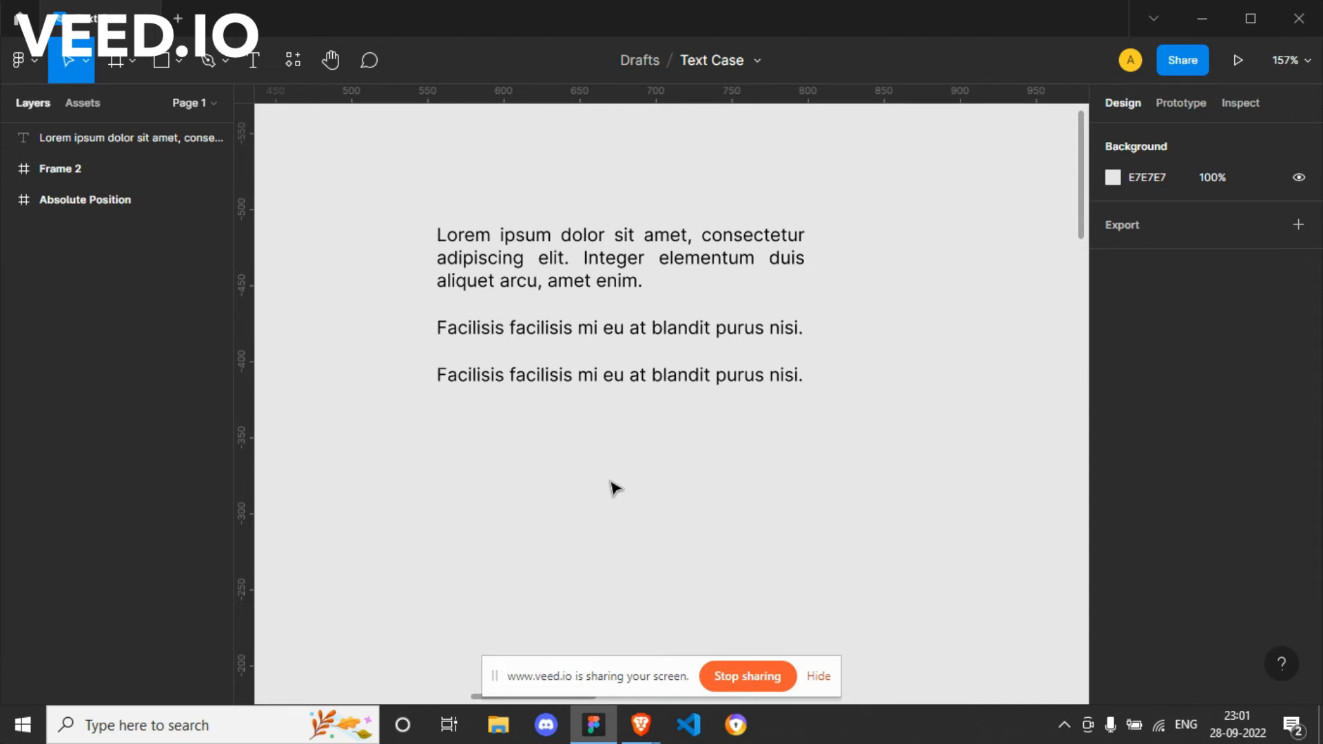
key(alt+Tab)
click(623, 443)
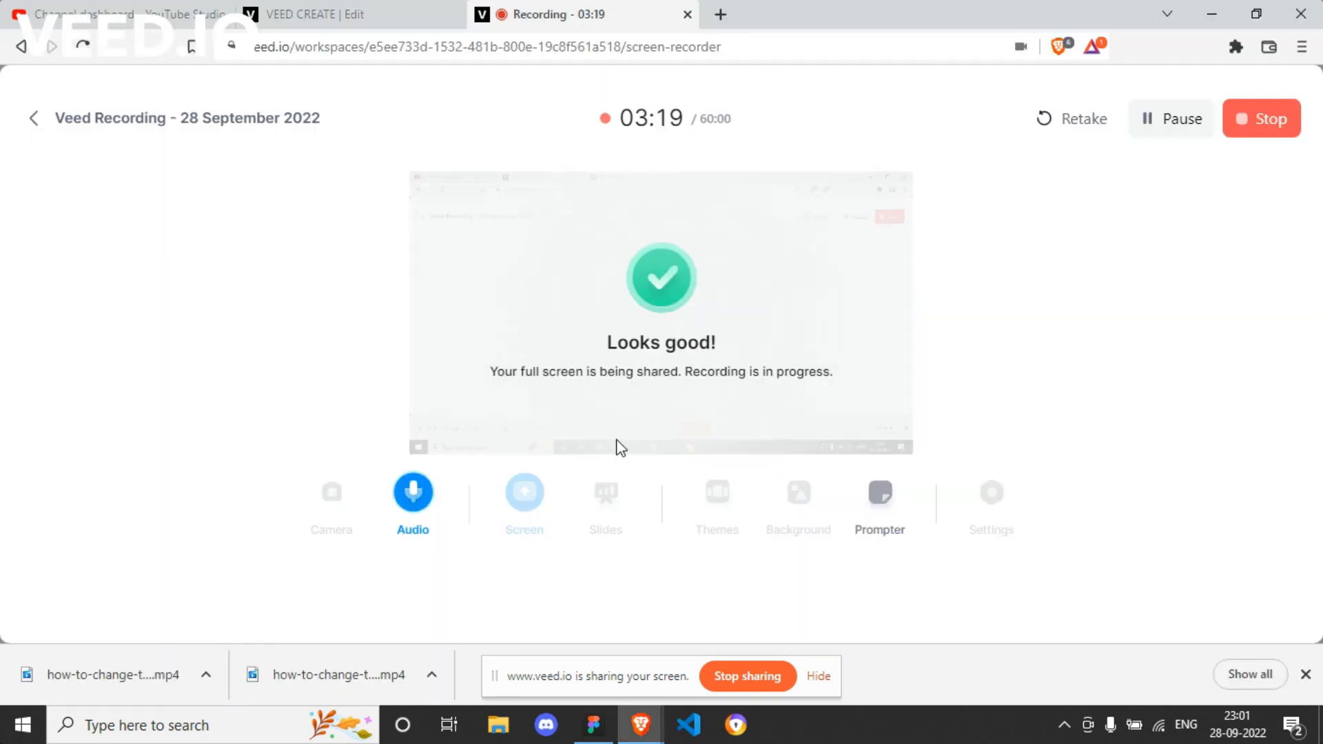